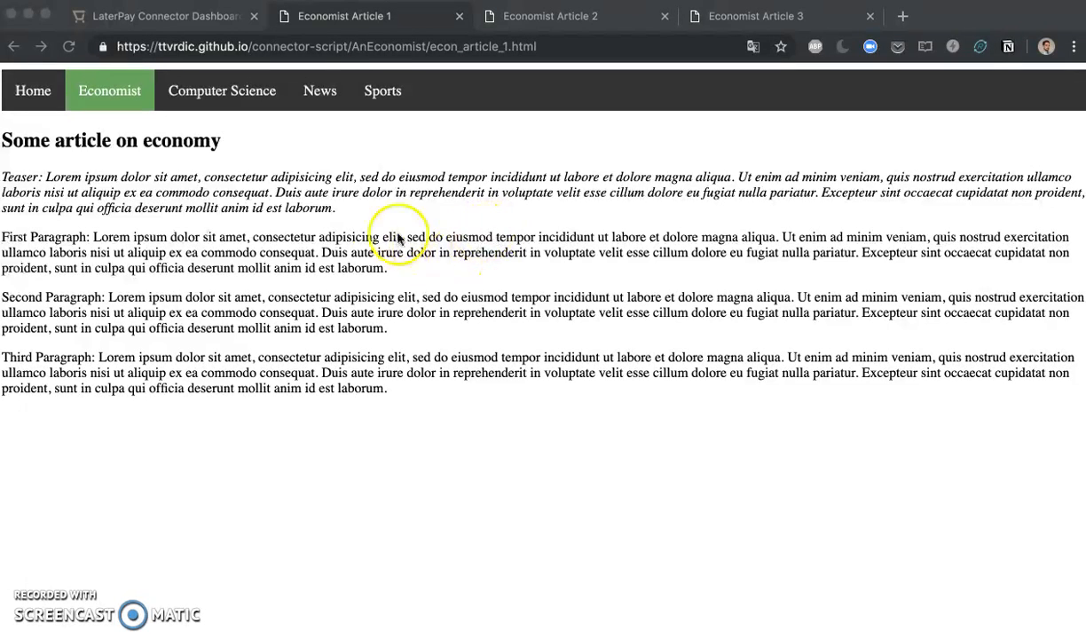
# Step: Go to the LaterPay Connector dashboard and start a new single purchase
pyautogui.click(251, 46)
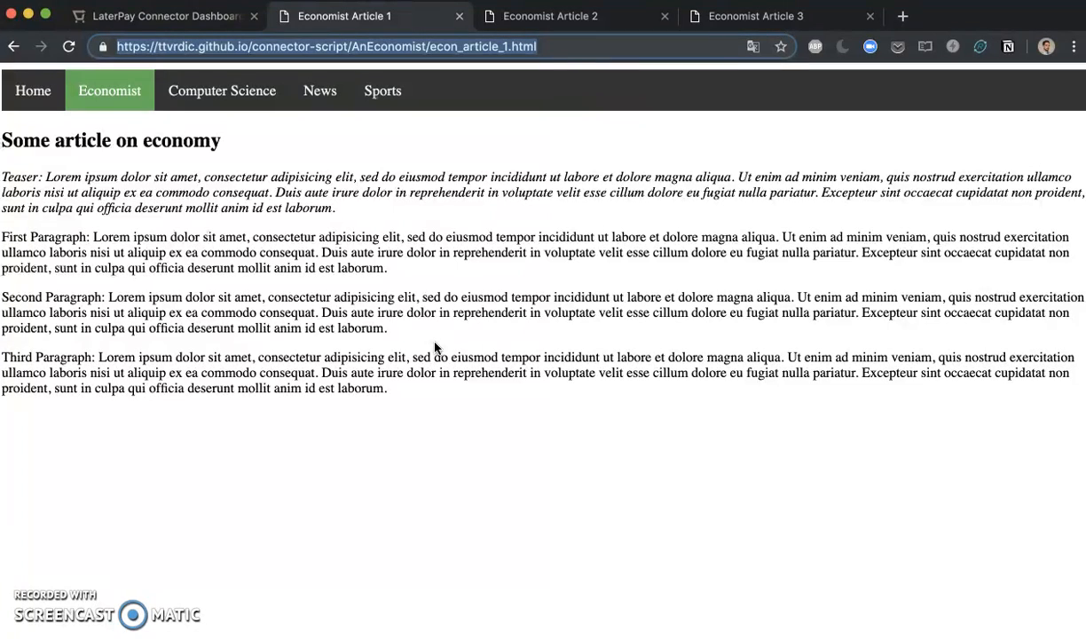
pyautogui.click(410, 364)
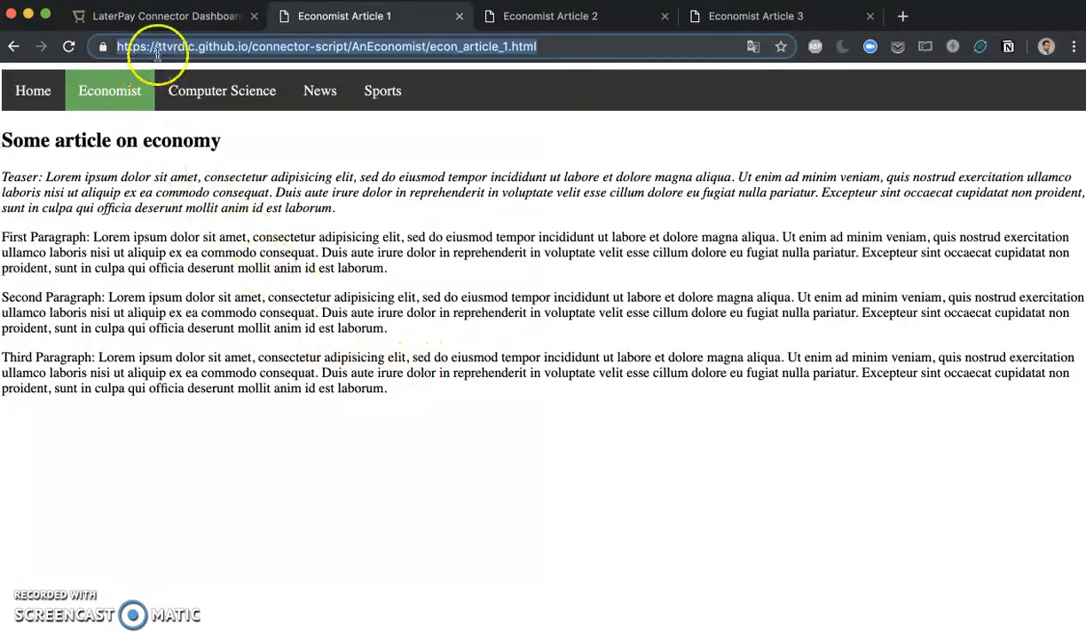
pyautogui.click(175, 19)
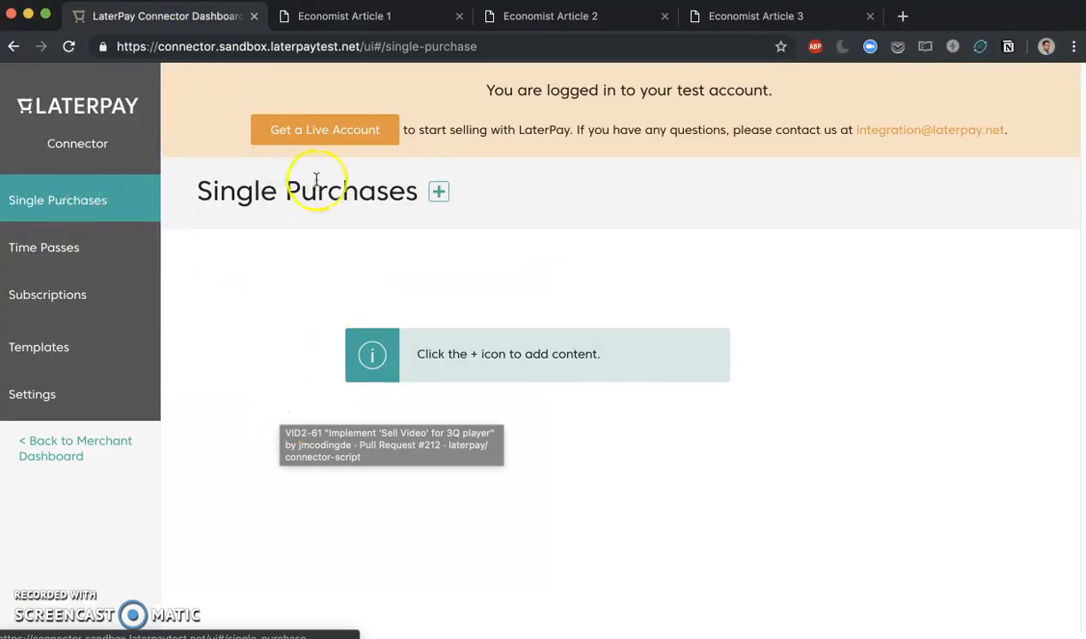
pyautogui.click(437, 196)
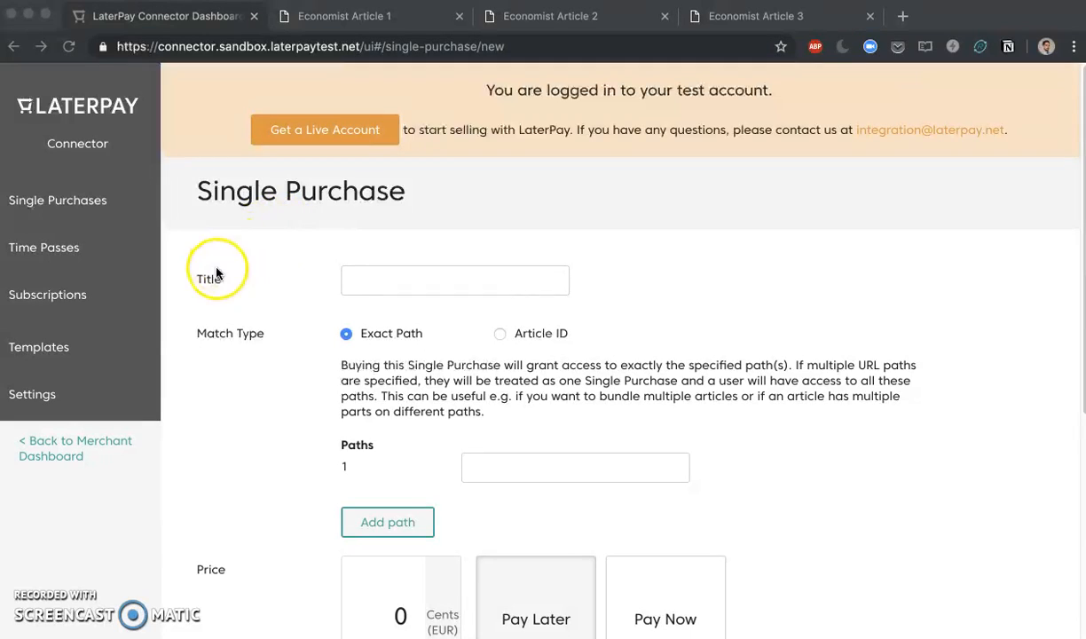
# Step: Title the new single purchase EconomistBundle after reviewing the form's fields
pyautogui.scroll(-1, 291, 417)
pyautogui.scroll(-3, 266, 399)
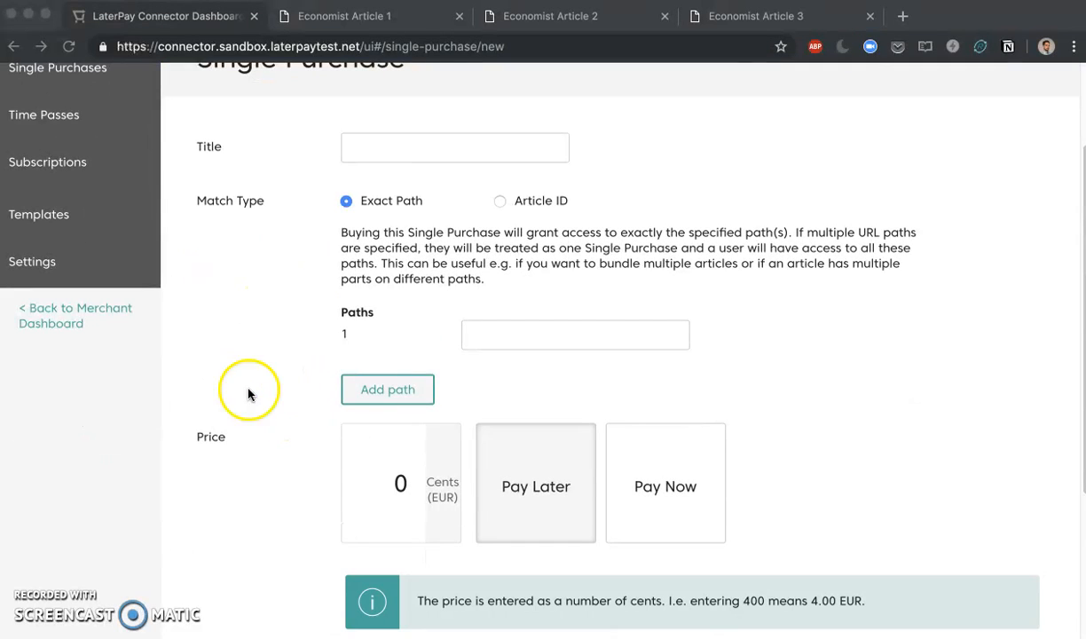
pyautogui.scroll(-4, 399, 417)
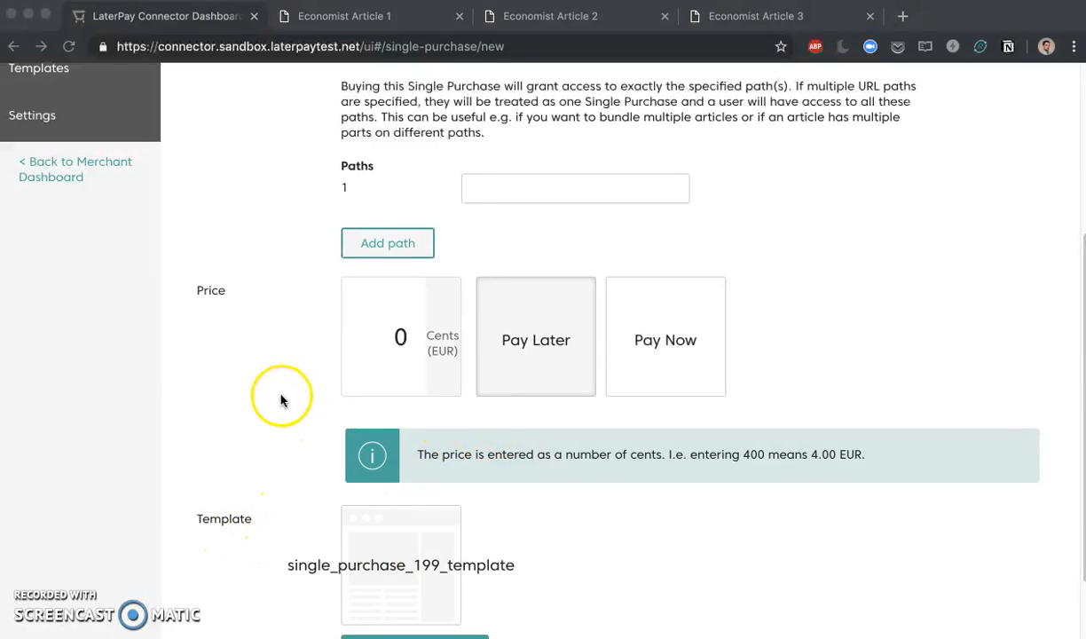
pyautogui.click(369, 25)
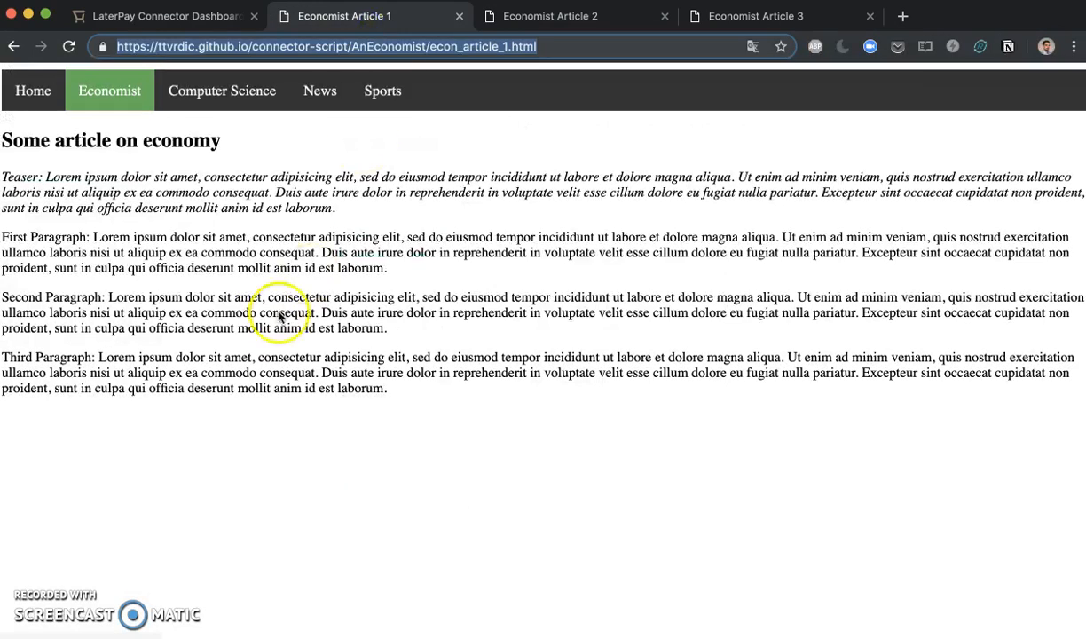
pyautogui.click(203, 21)
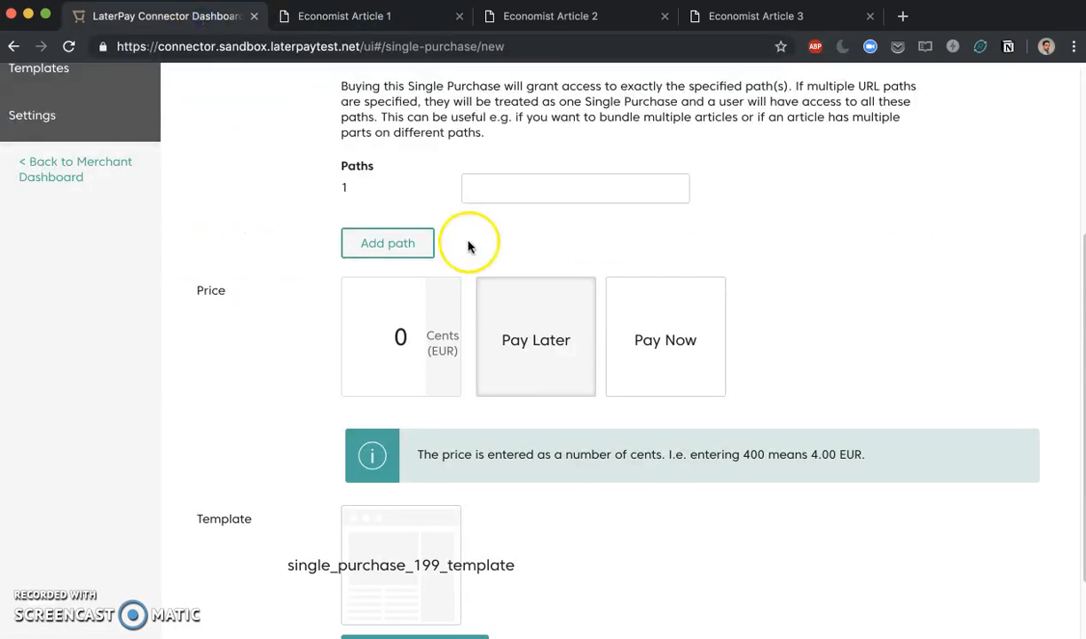
pyautogui.scroll(1, 497, 447)
pyautogui.scroll(-2, 473, 494)
pyautogui.scroll(5, 473, 494)
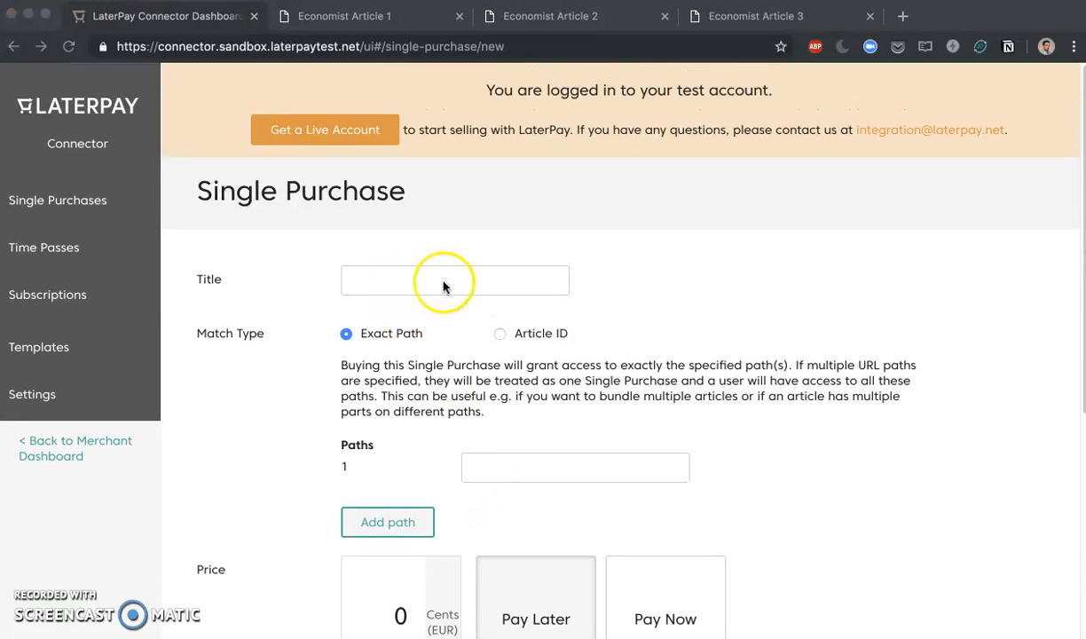
pyautogui.click(500, 280)
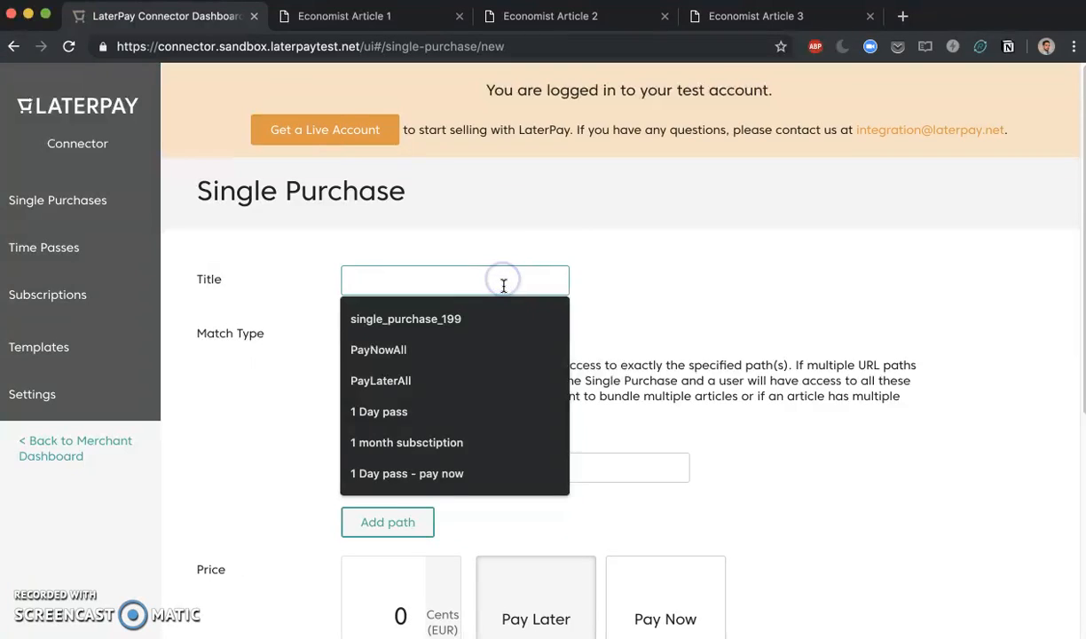
pyautogui.write('EconomistBundle')
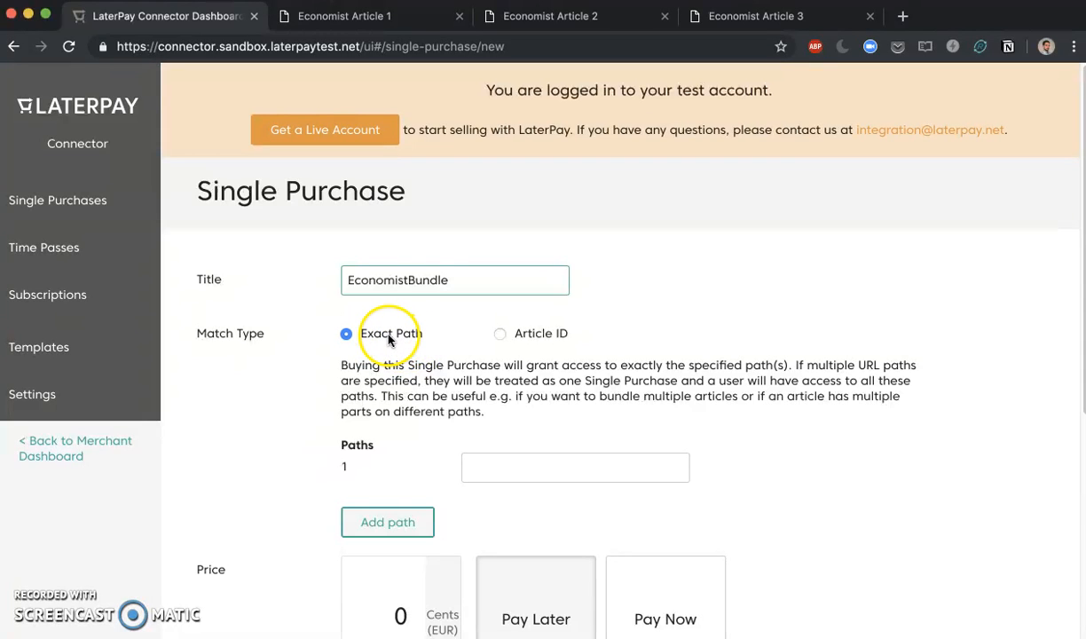
# Step: Copy the path /connector-script/AnEconomist/econ_article_1.html from the Economist Article 1 address into the purchase's first path
pyautogui.click(395, 22)
pyautogui.click(320, 55)
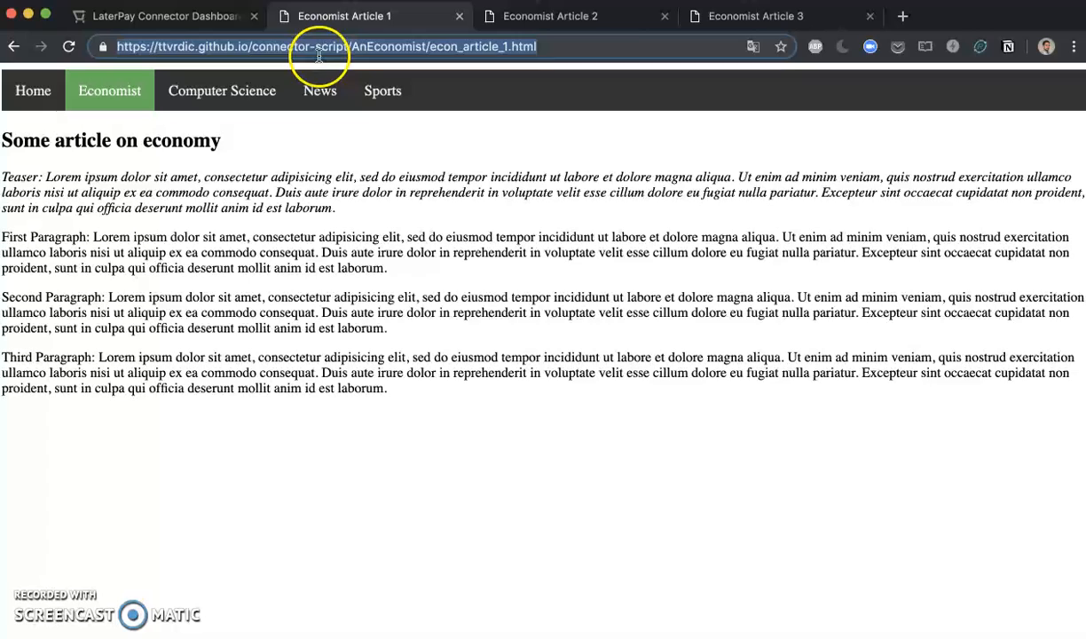
pyautogui.click(249, 46)
pyautogui.moveTo(281, 46); pyautogui.dragTo(544, 42)
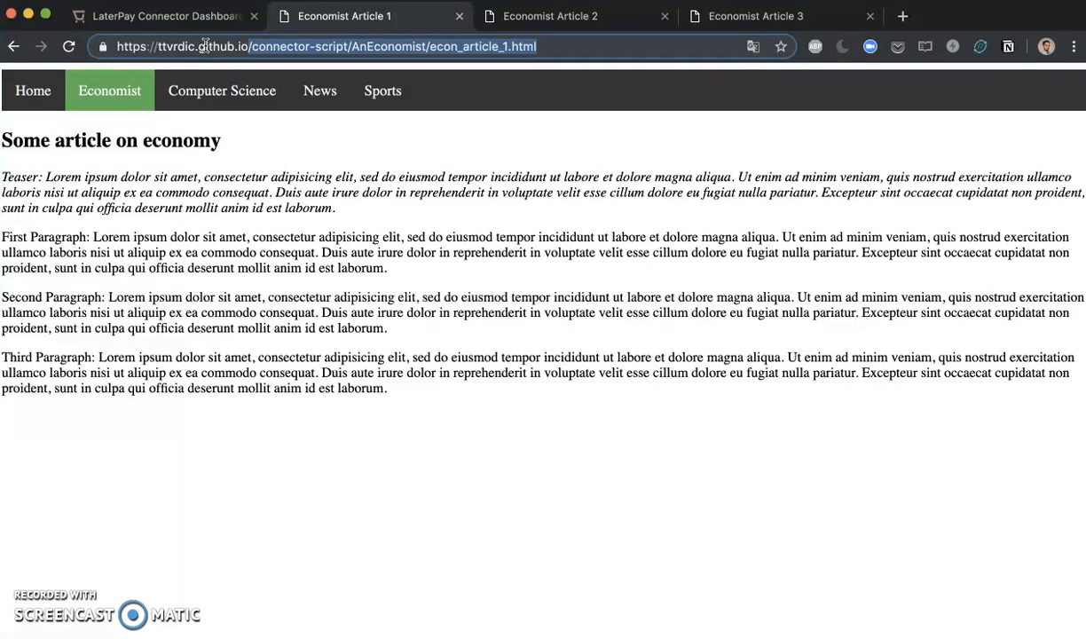
pyautogui.click(180, 24)
pyautogui.click(528, 463)
pyautogui.press('super+v')
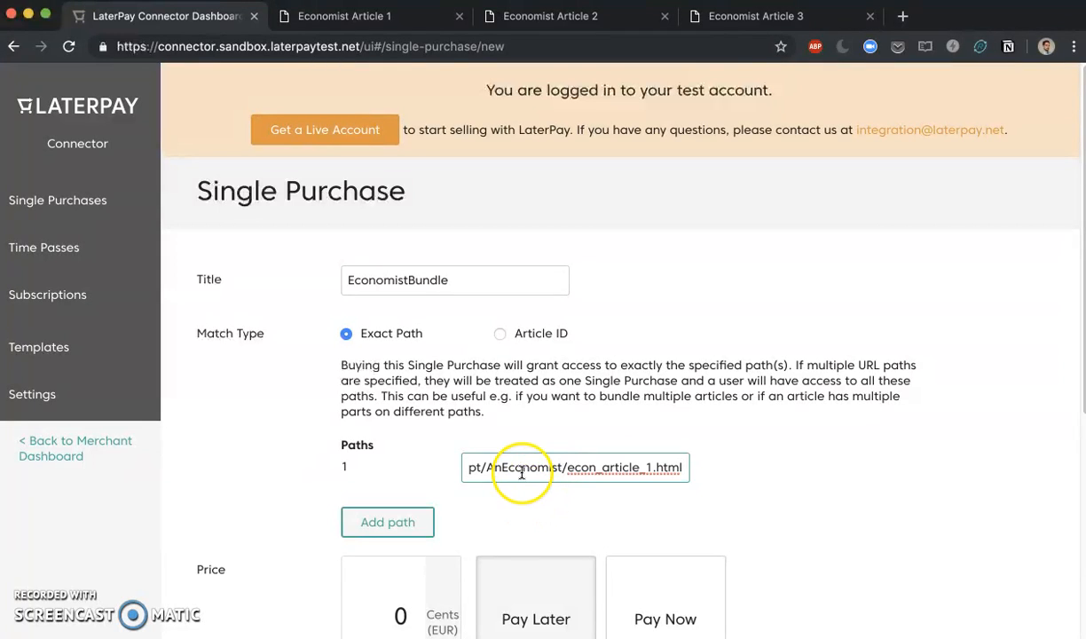
pyautogui.click(336, 438)
pyautogui.click(400, 475)
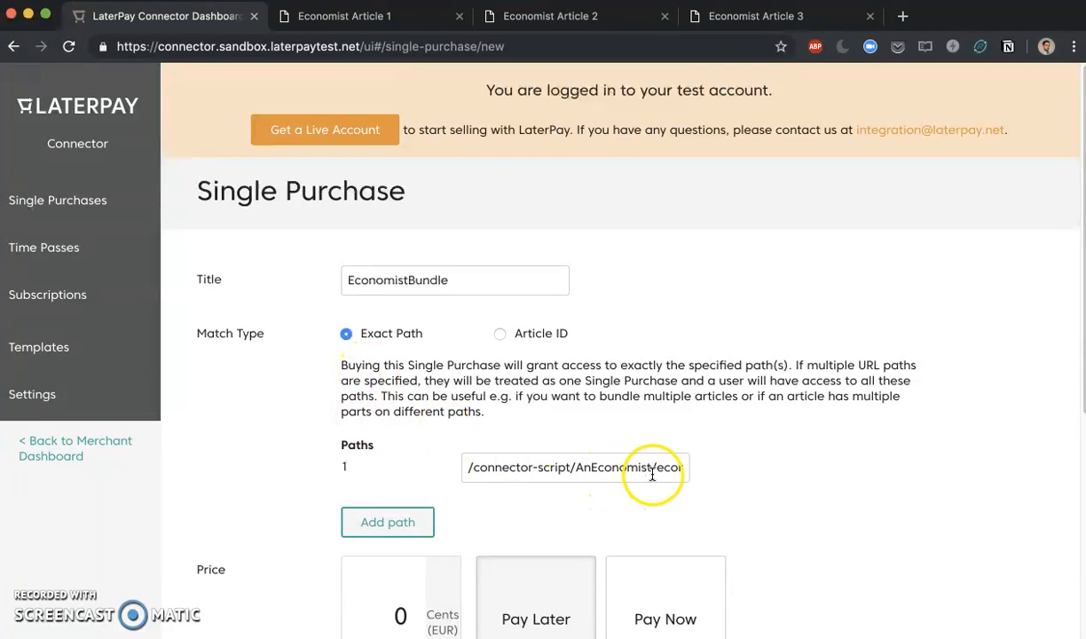
# Step: Add a second path to the purchase, copying /connector-script/AnEconomist/econ_article_2.html from the Economist Article 2 address
pyautogui.click(381, 531)
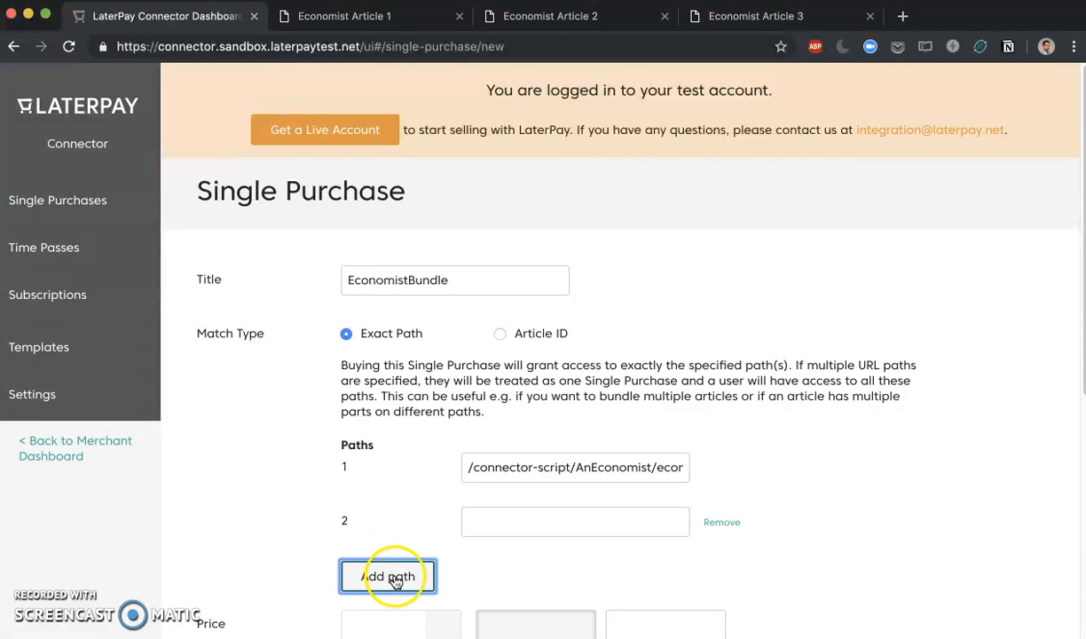
pyautogui.click(573, 17)
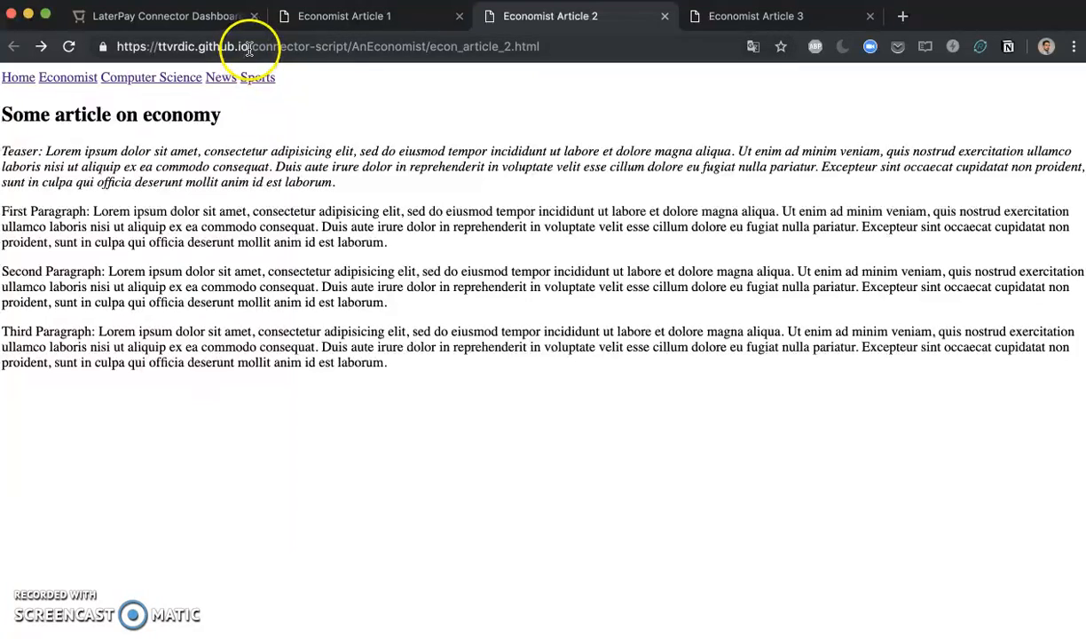
pyautogui.moveTo(249, 49); pyautogui.dragTo(653, 53)
pyautogui.press('super+c')
pyautogui.click(133, 15)
pyautogui.click(537, 520)
pyautogui.press('super+v')
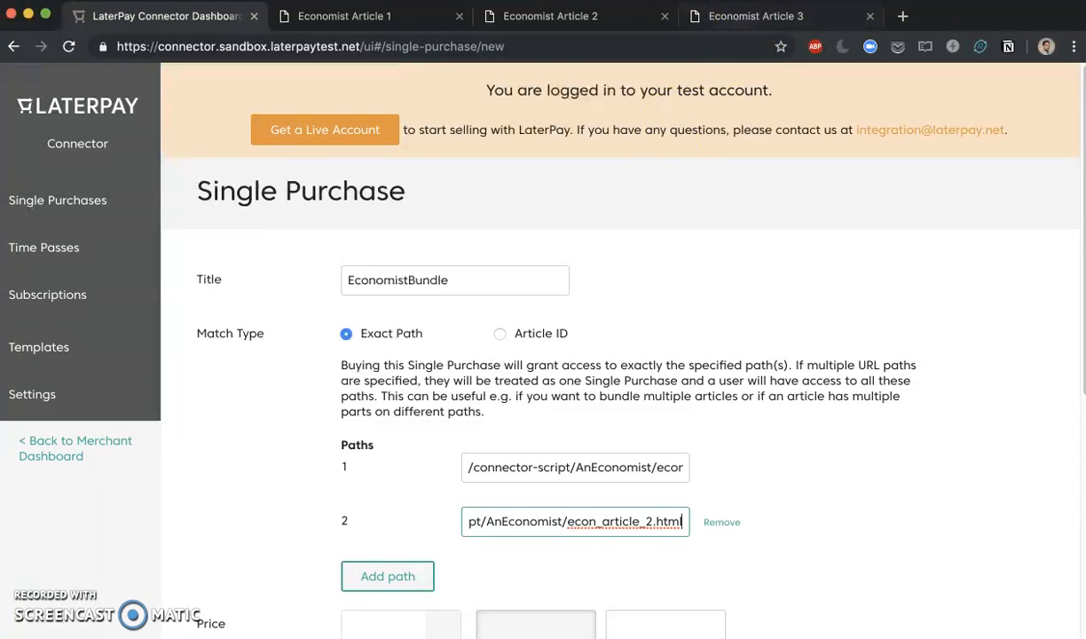
# Step: Add a third path to the purchase, copying /connector-script/AnEconomist/econ_article_3.html from the Economist Article 3 address
pyautogui.click(387, 576)
pyautogui.click(763, 16)
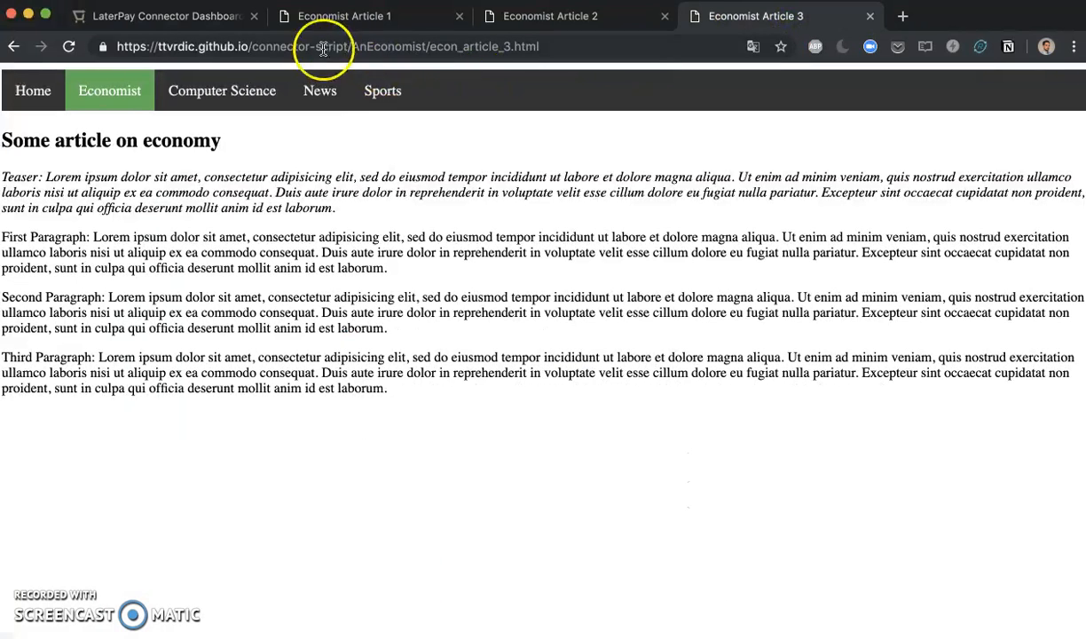
pyautogui.moveTo(251, 46); pyautogui.dragTo(599, 46)
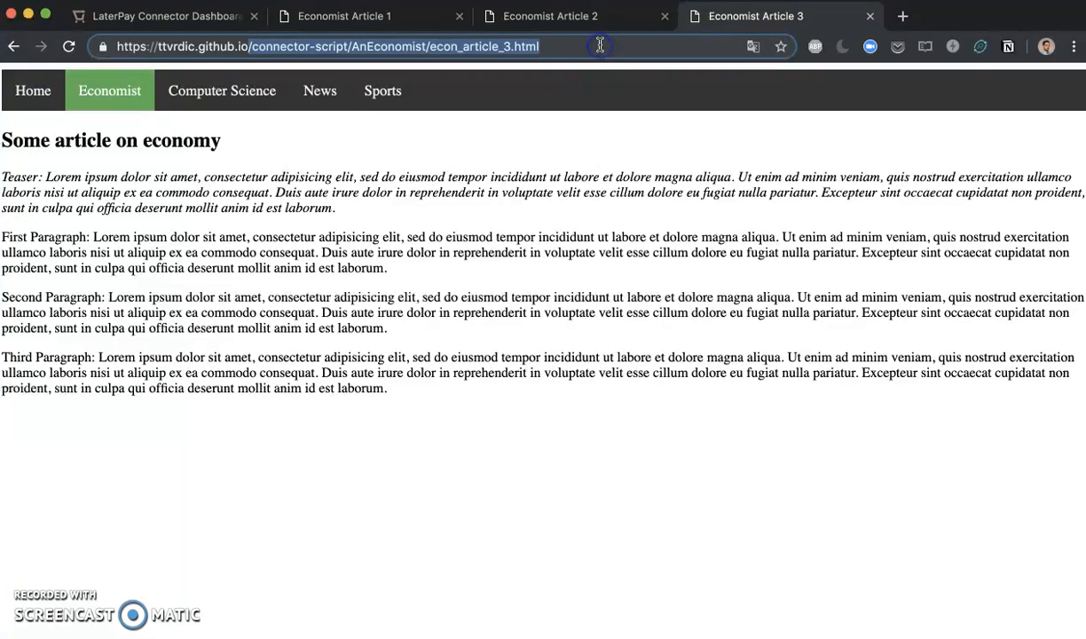
pyautogui.click(226, 25)
pyautogui.click(504, 576)
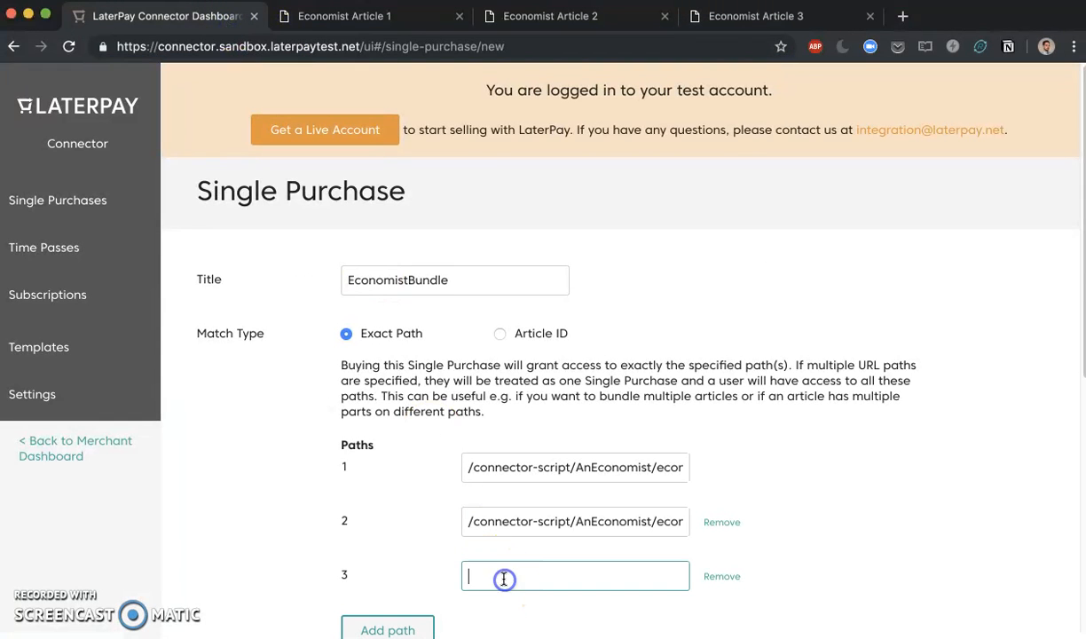
pyautogui.hotkey('ctrl', 'v')
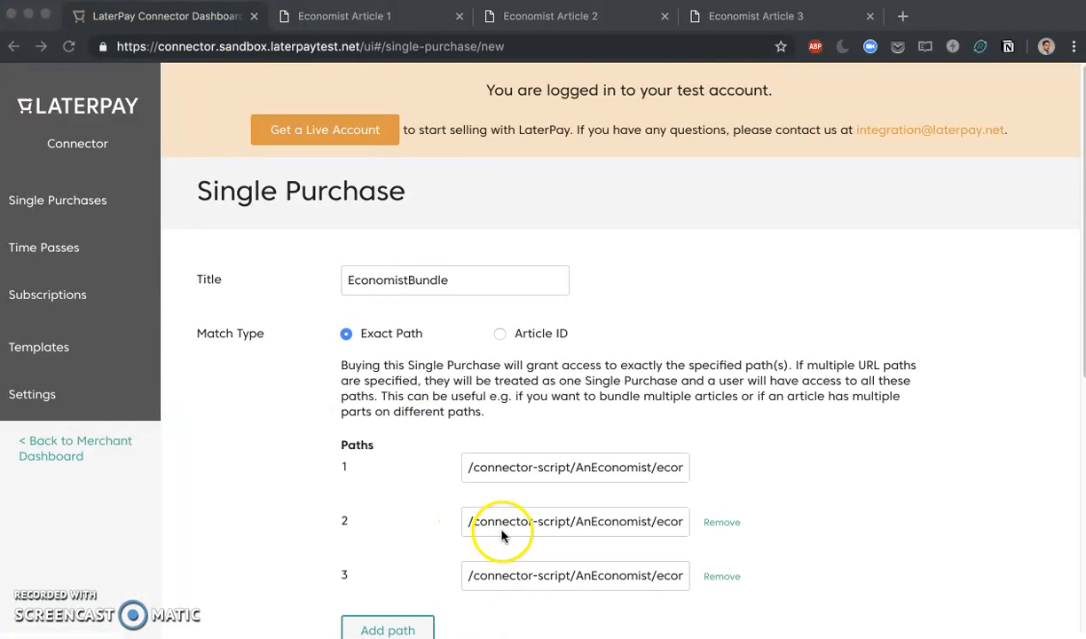
# Step: Set the single purchase's price to 100 cents
pyautogui.scroll(-1, 393, 508)
pyautogui.scroll(-3, 394, 508)
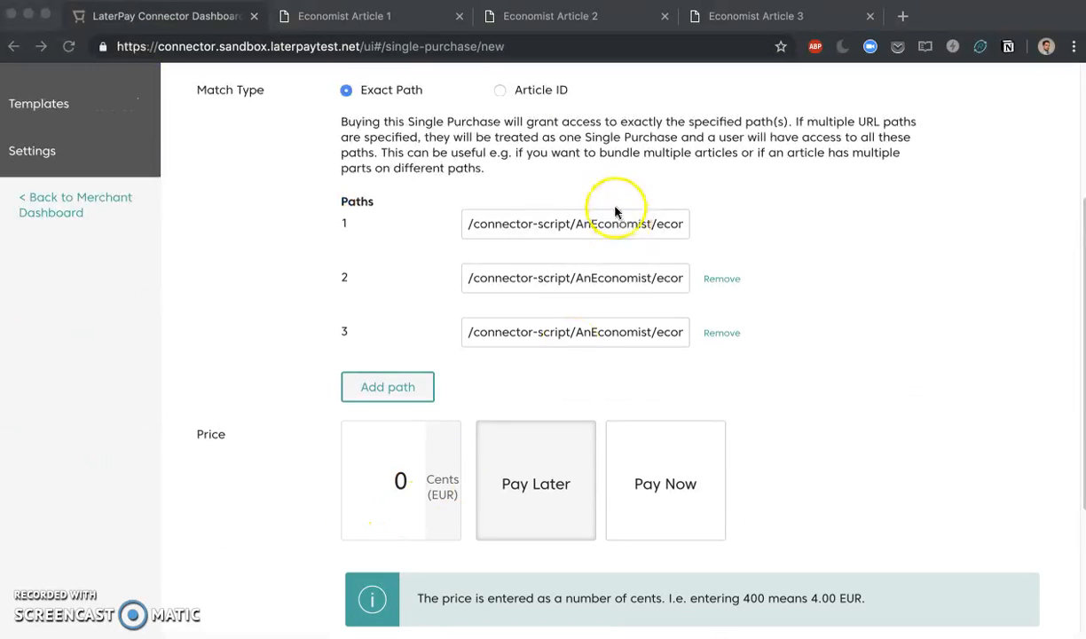
pyautogui.click(417, 483)
pyautogui.doubleClick(394, 481)
pyautogui.write('100')
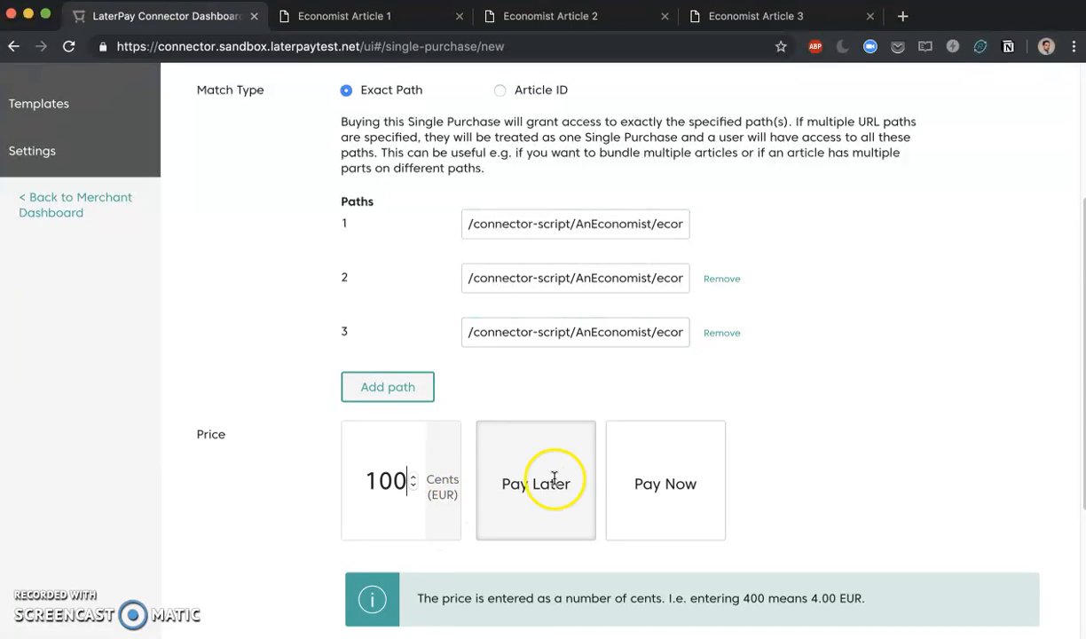
# Step: Assign the single_purchase_199_template to the purchase and save it
pyautogui.scroll(-3, 449, 463)
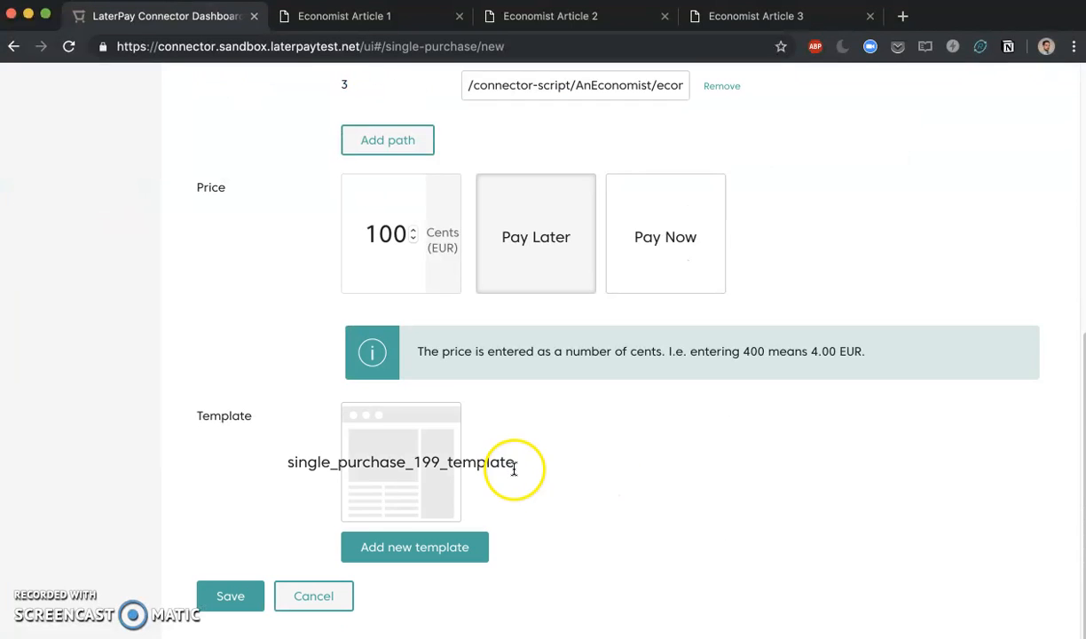
pyautogui.click(393, 436)
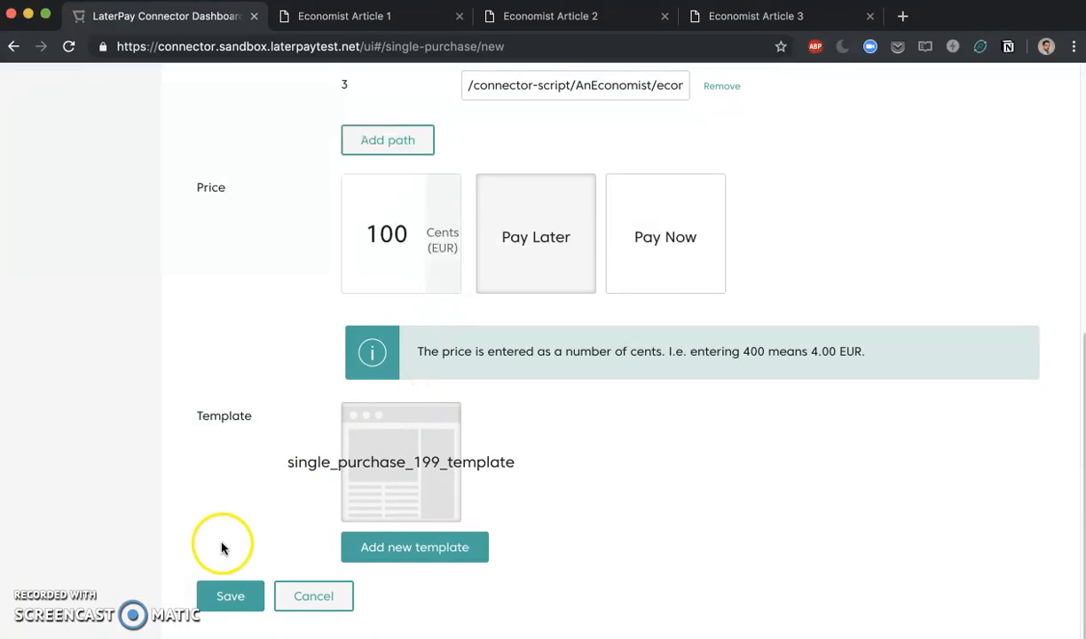
pyautogui.click(232, 600)
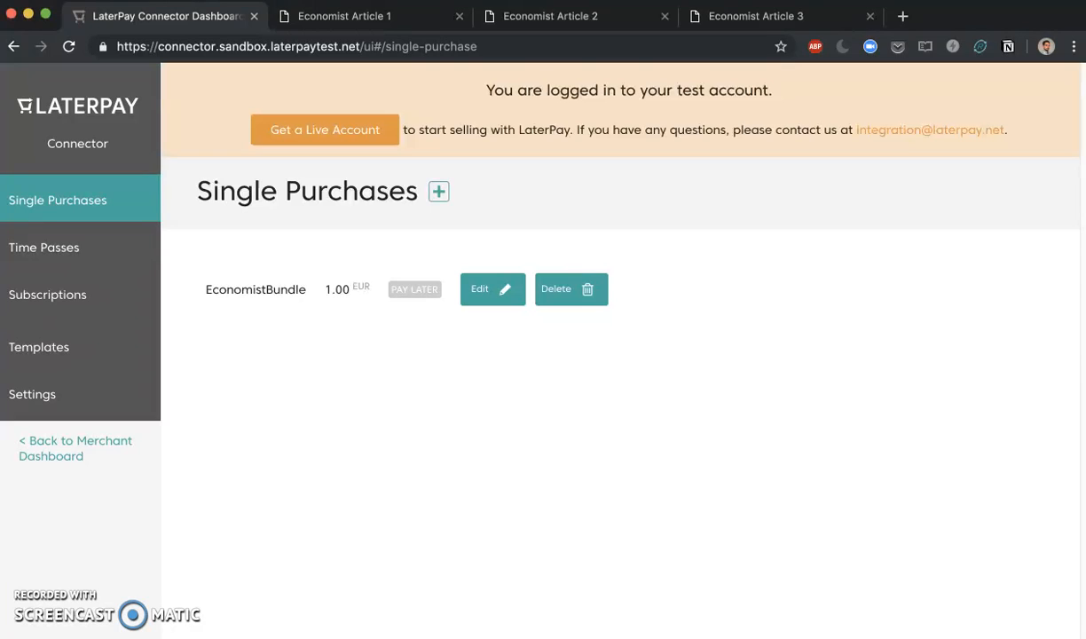
# Step: Switch to the text editor and examine the LaterPay Connector script line in the Economist Article 2 HTML source
pyautogui.press('super+Tab')
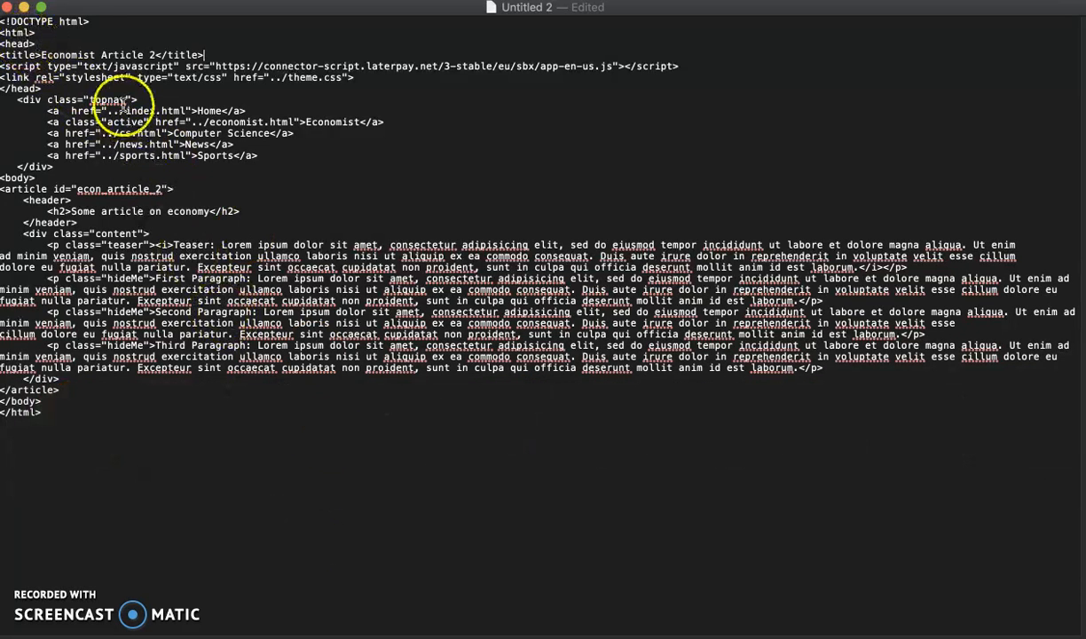
pyautogui.moveTo(11, 66); pyautogui.dragTo(683, 71)
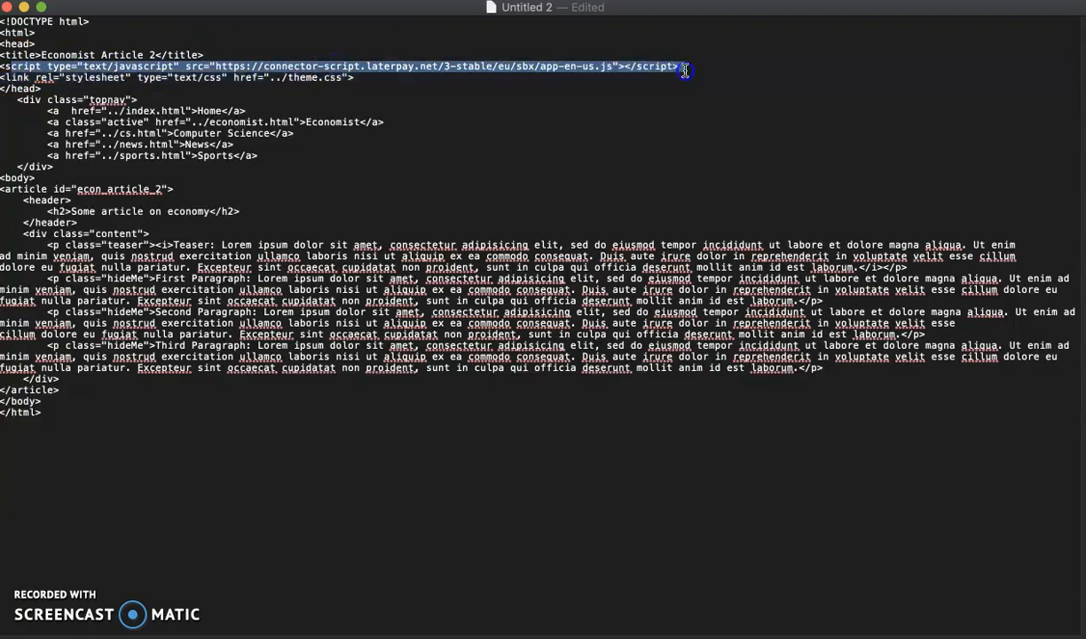
pyautogui.click(690, 67)
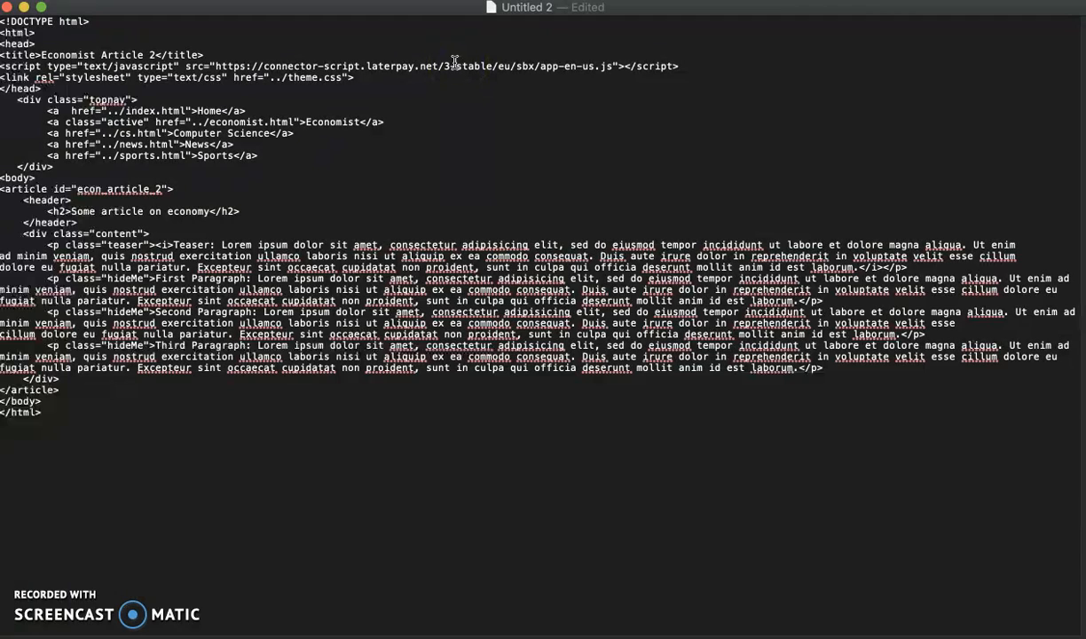
# Step: Switch to the browser and reload the Economist Article 1, 2 and 3 pages to check each one for the paywall
pyautogui.press('super+Tab')
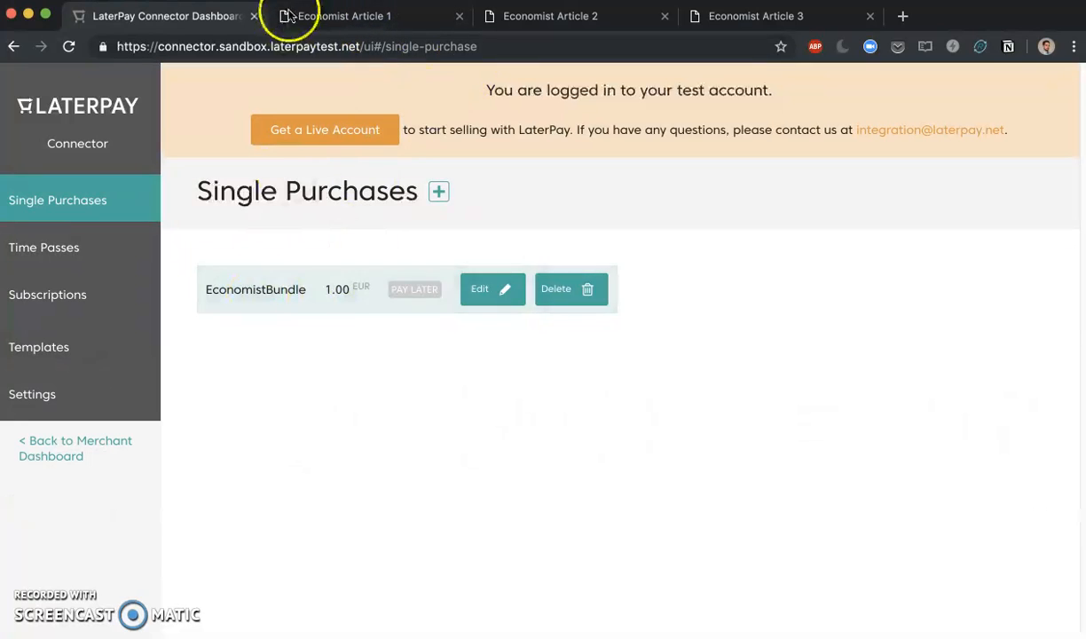
pyautogui.click(342, 17)
pyautogui.rightClick(344, 19)
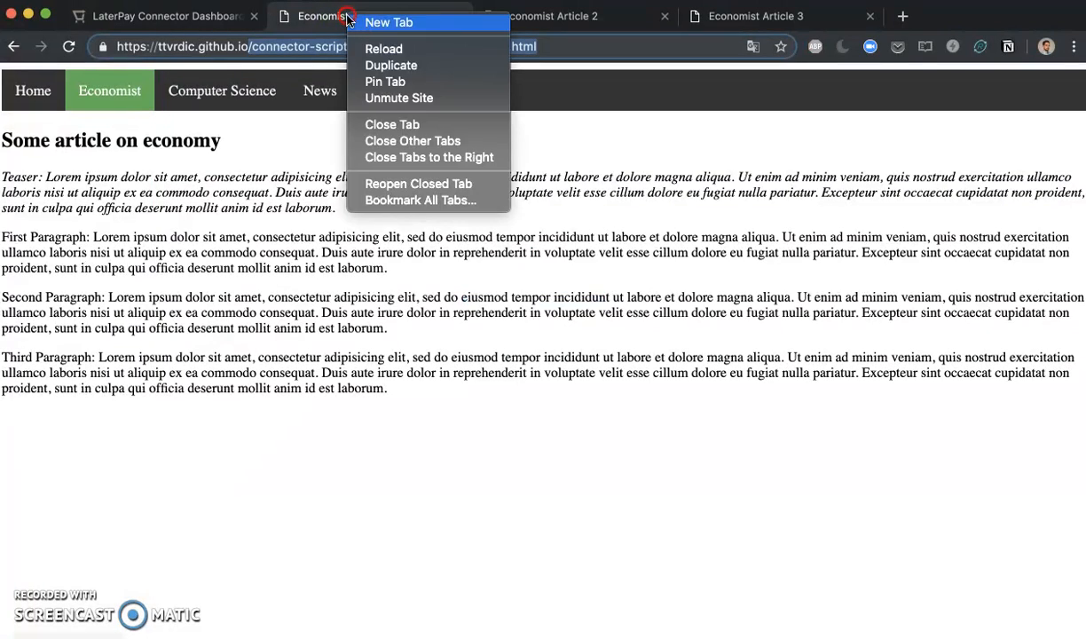
pyautogui.click(393, 49)
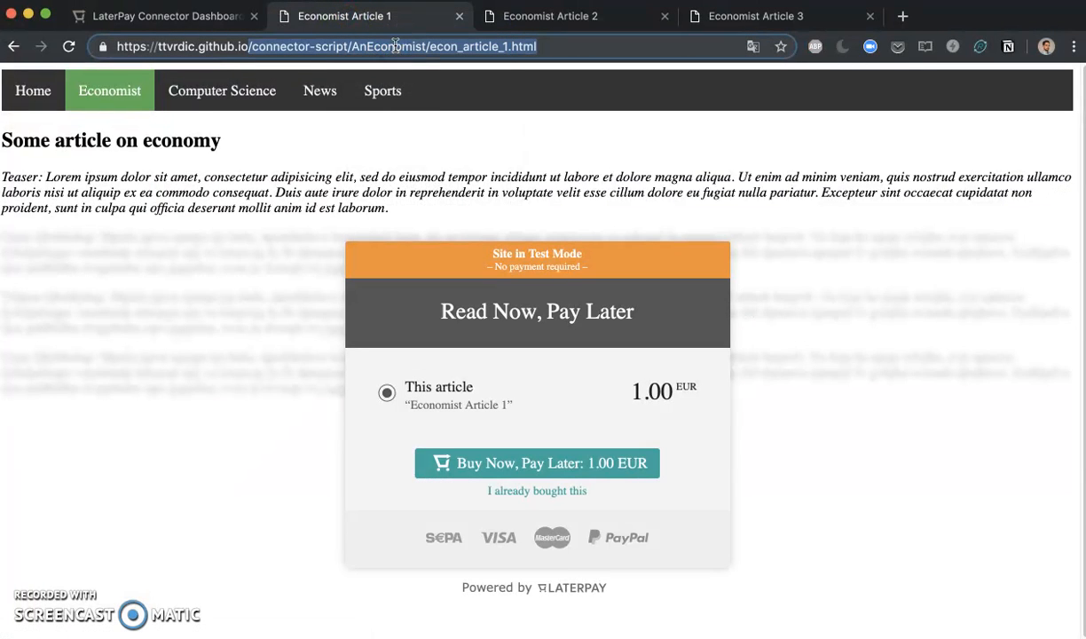
pyautogui.click(514, 17)
pyautogui.rightClick(545, 12)
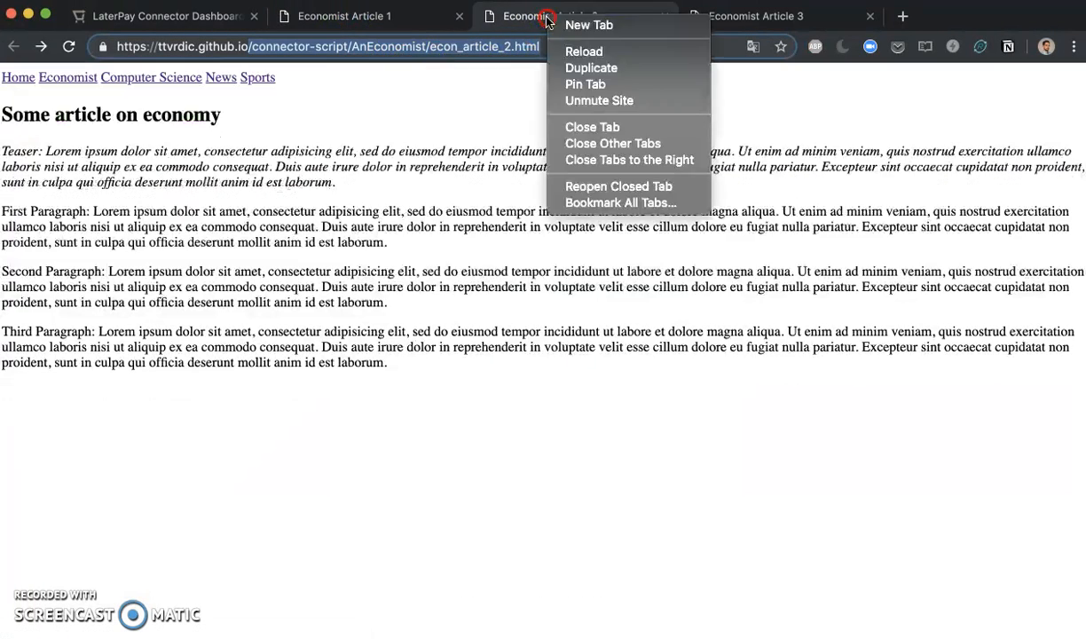
pyautogui.click(584, 51)
pyautogui.click(755, 16)
pyautogui.rightClick(760, 12)
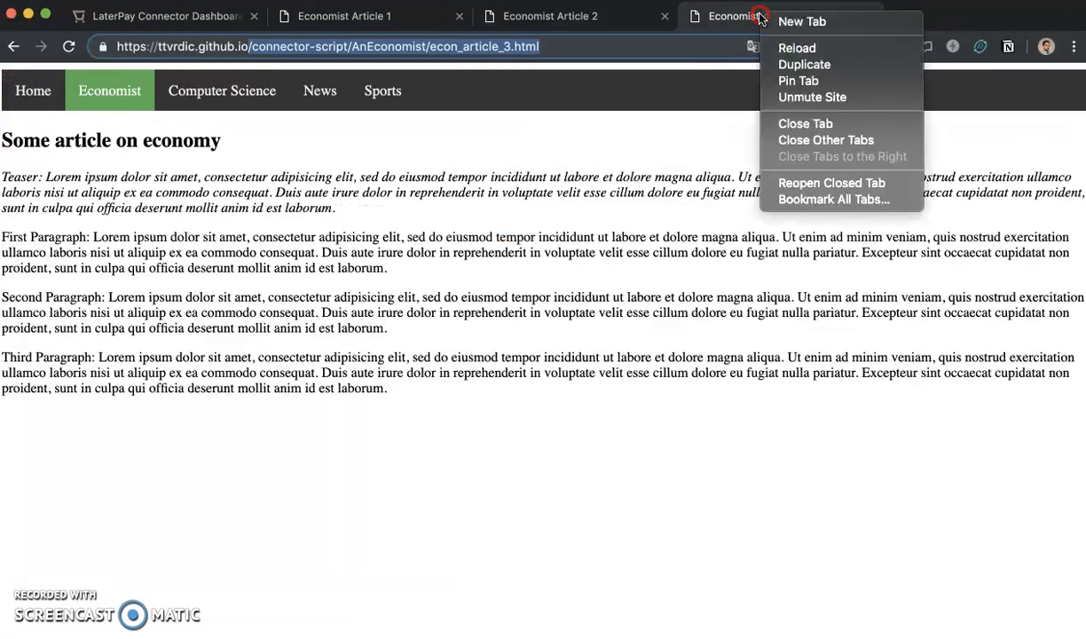
pyautogui.click(813, 50)
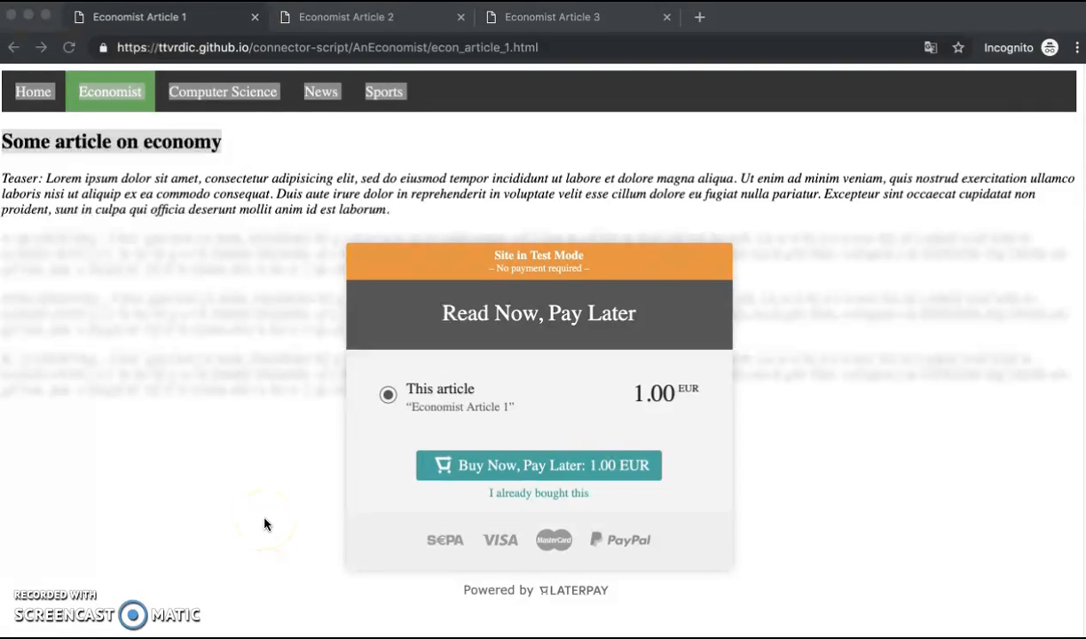
# Step: Buy Economist Article 2 with Buy Now, Pay Later in the incognito window, consenting to the privacy policy and right of withdrawal
pyautogui.click(338, 22)
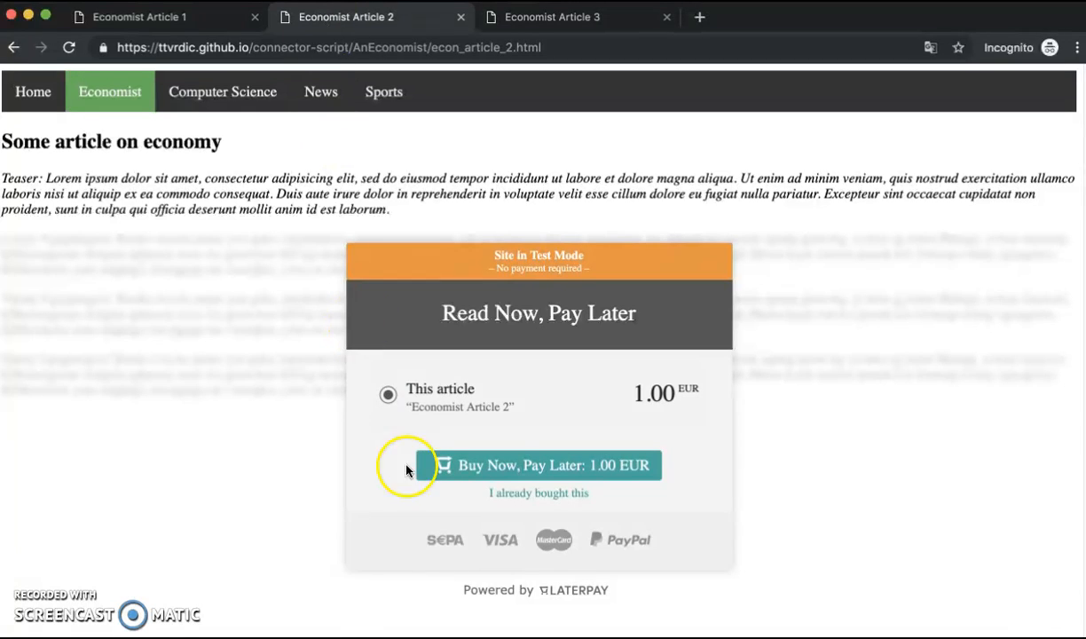
pyautogui.click(497, 467)
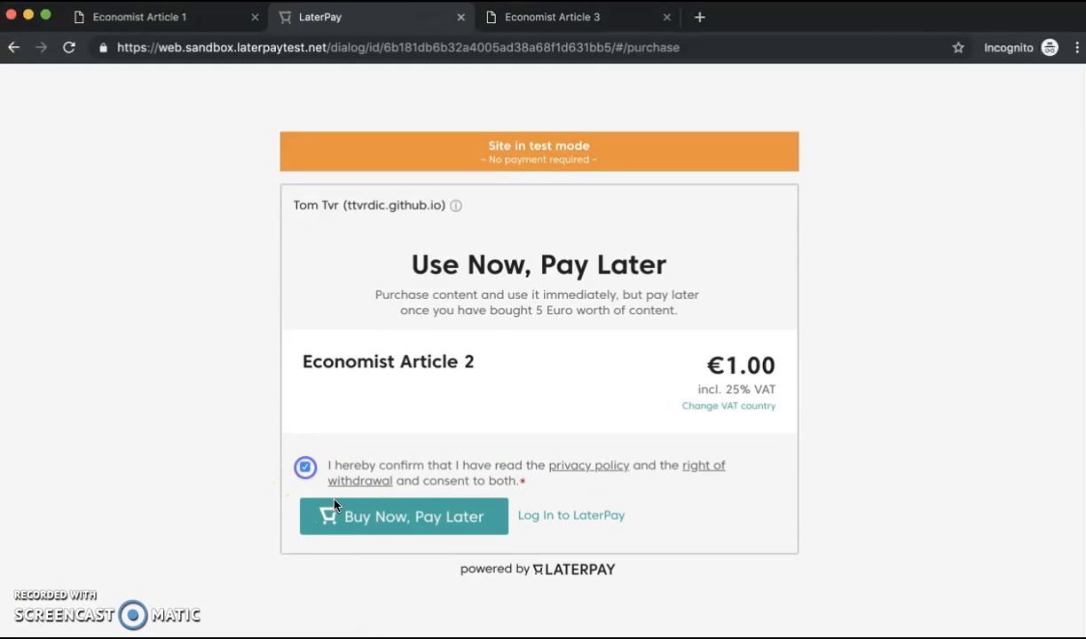
pyautogui.click(365, 516)
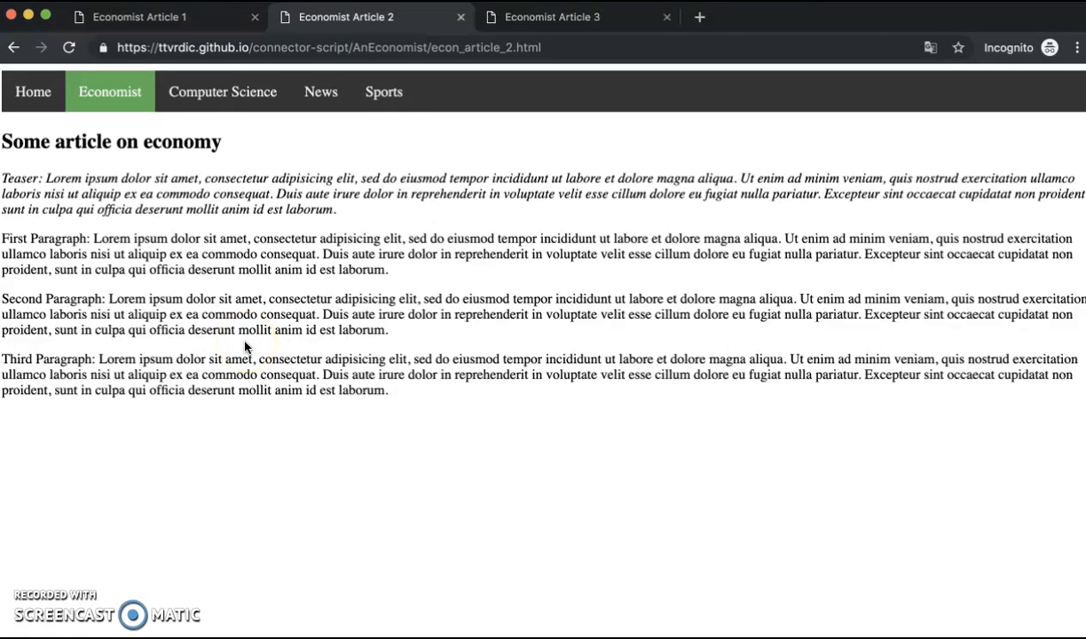
# Step: Examine the body paragraphs on the Economist Article 2, 1 and 3 pages to check whether the purchase gives access to the whole bundle
pyautogui.moveTo(94, 238); pyautogui.dragTo(326, 405)
pyautogui.click(386, 390)
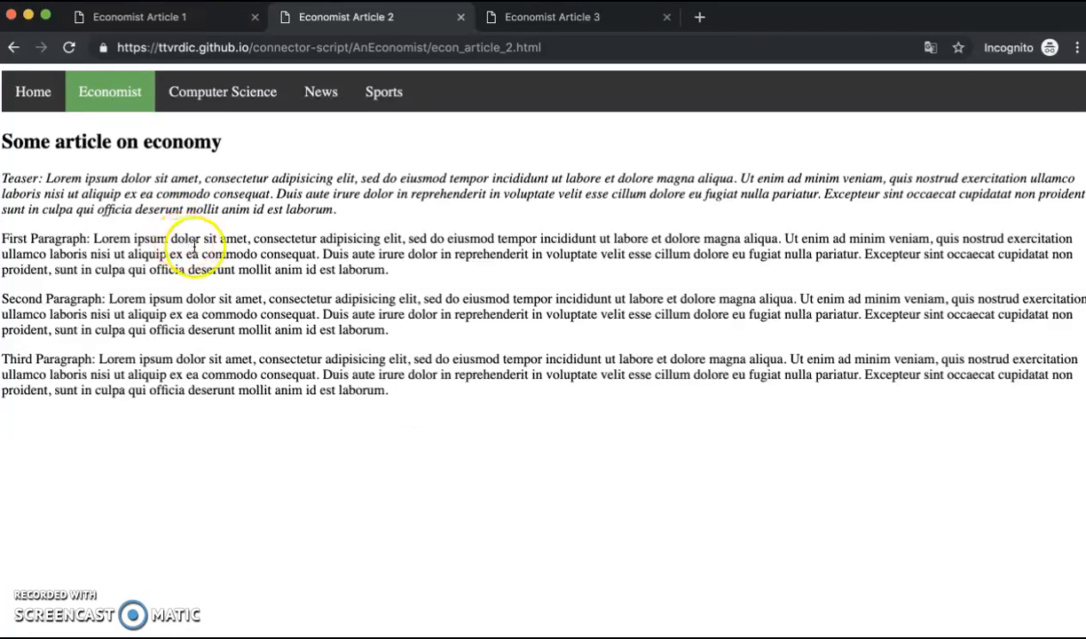
pyautogui.moveTo(194, 246); pyautogui.dragTo(332, 362)
pyautogui.click(158, 21)
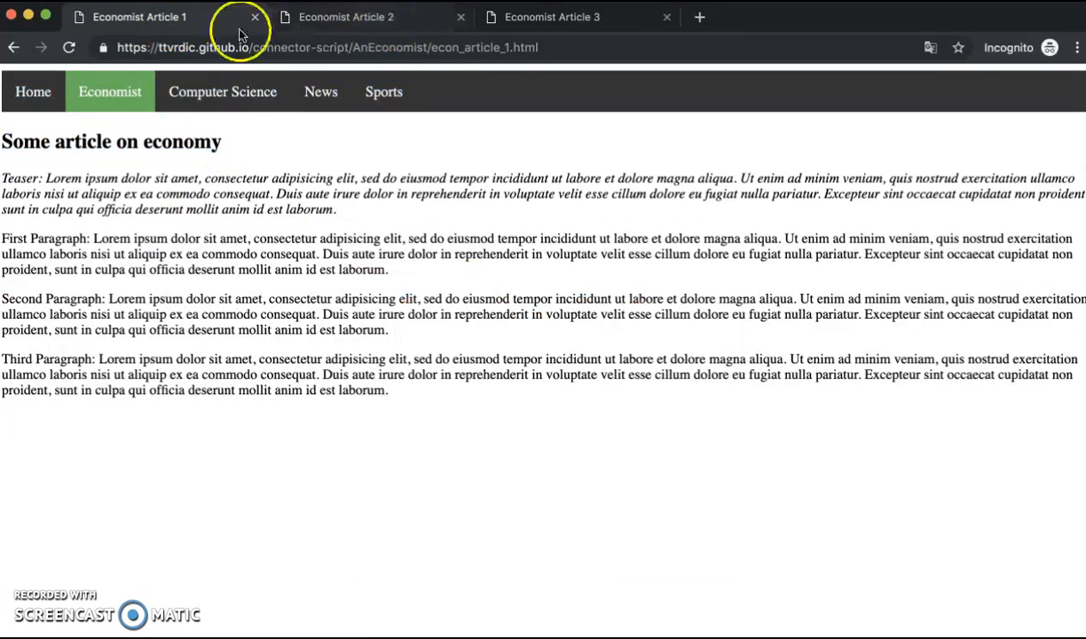
pyautogui.click(556, 20)
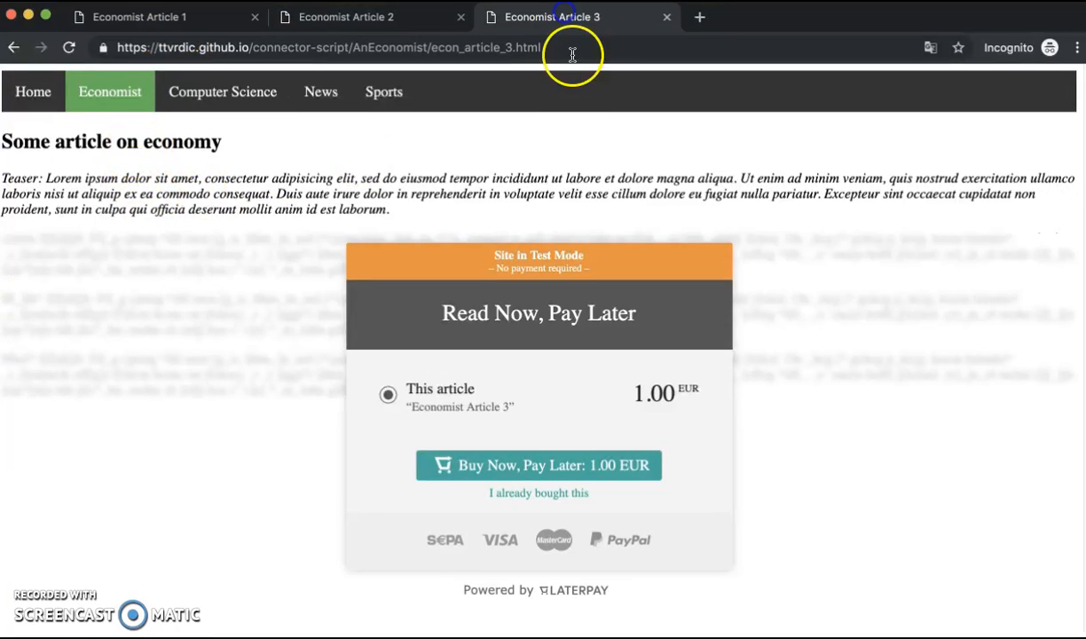
pyautogui.moveTo(174, 177); pyautogui.dragTo(410, 432)
pyautogui.click(297, 305)
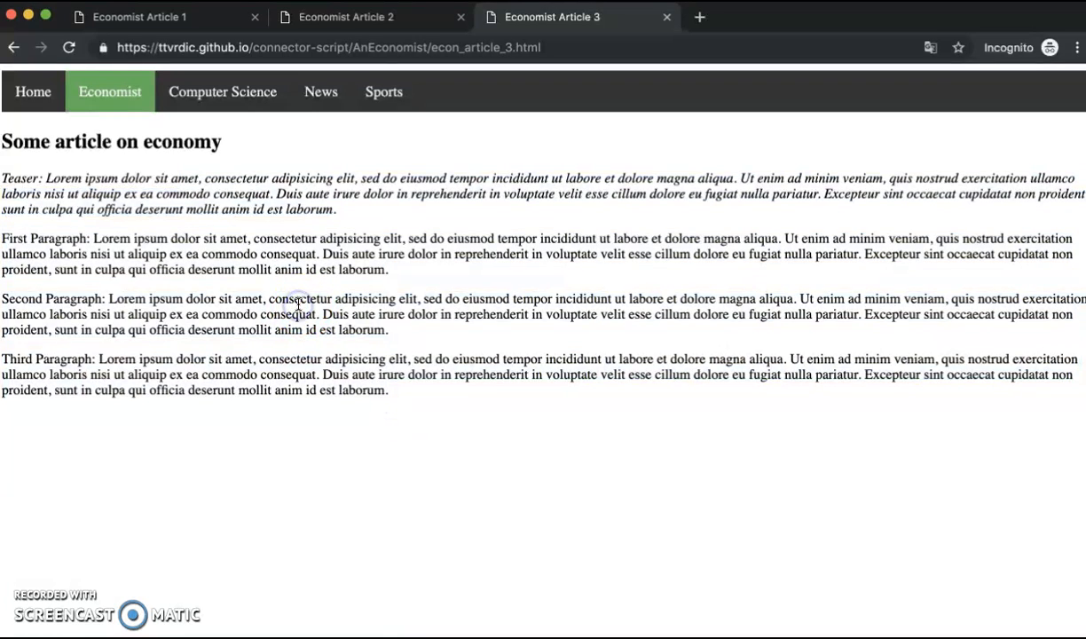